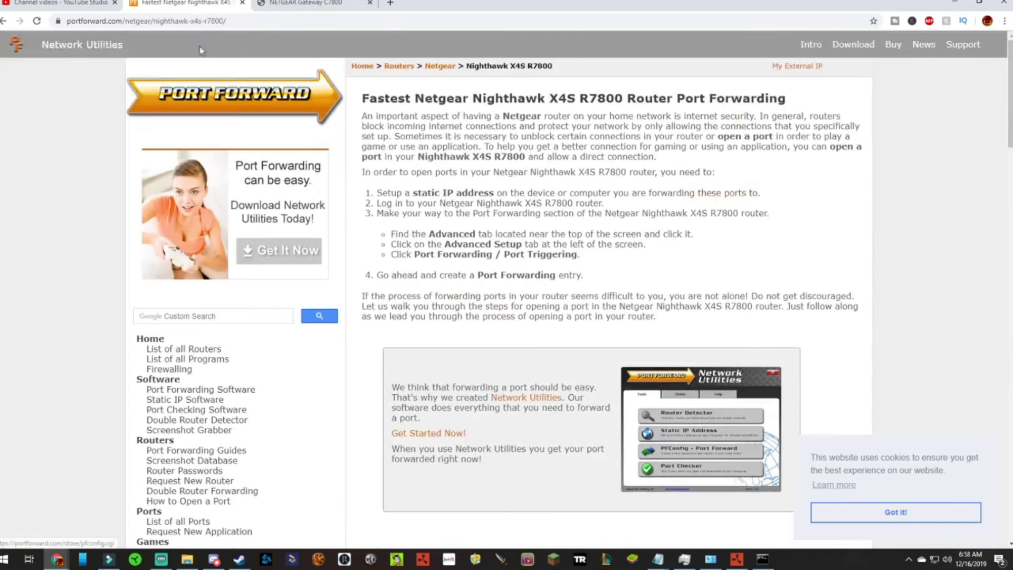
Cut the address back to portforward.com and load the site's home page
{"action": "left_click_drag", "start_coordinate": [123, 21], "coordinate": [236, 28]}
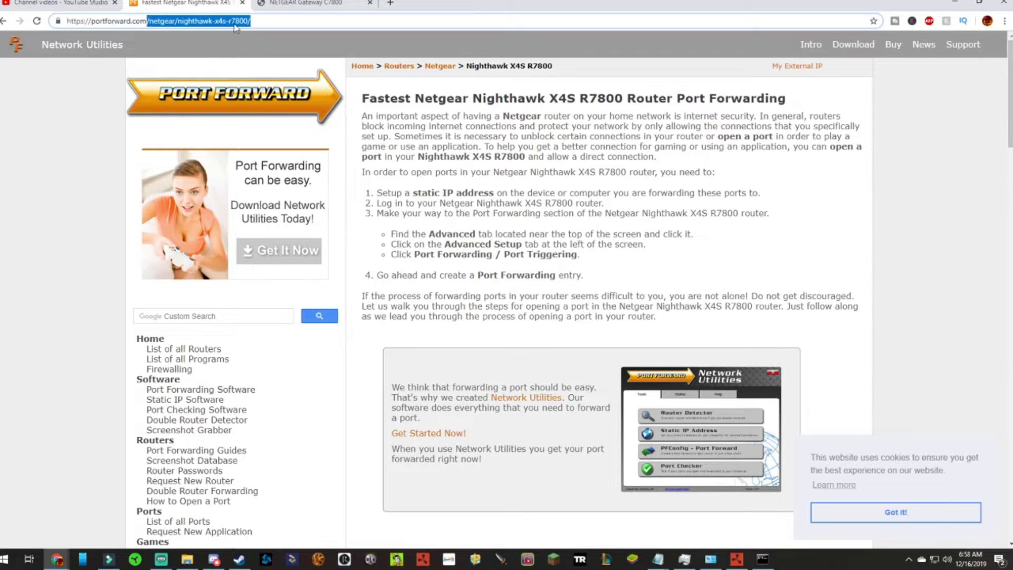
{"action": "key", "text": "BackSpace"}
{"action": "key", "text": "Return"}
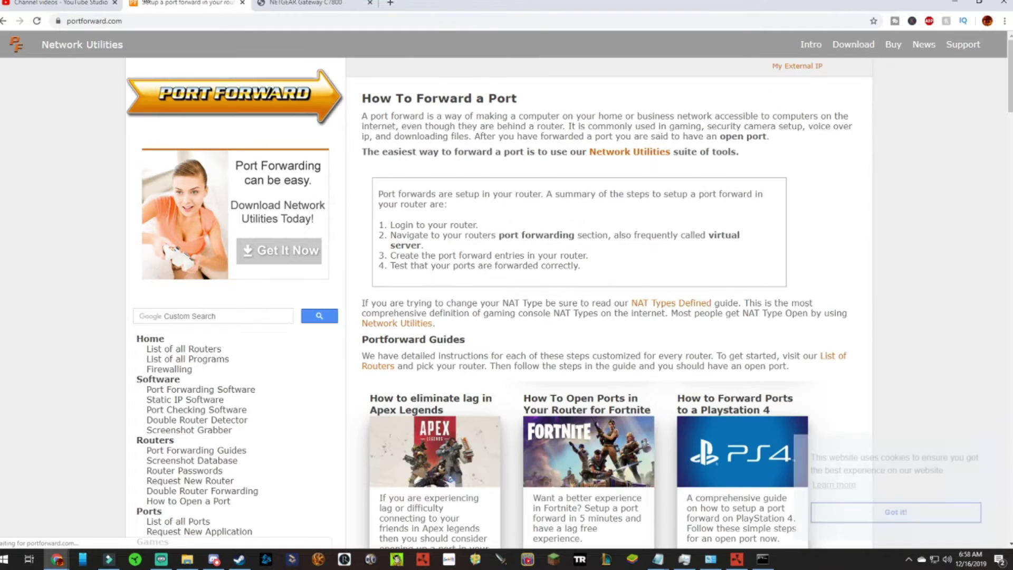
Go through Port Forwarding Guides to the Netgear router section
{"action": "scroll", "coordinate": [240, 362], "scroll_direction": "down", "scroll_amount": 3}
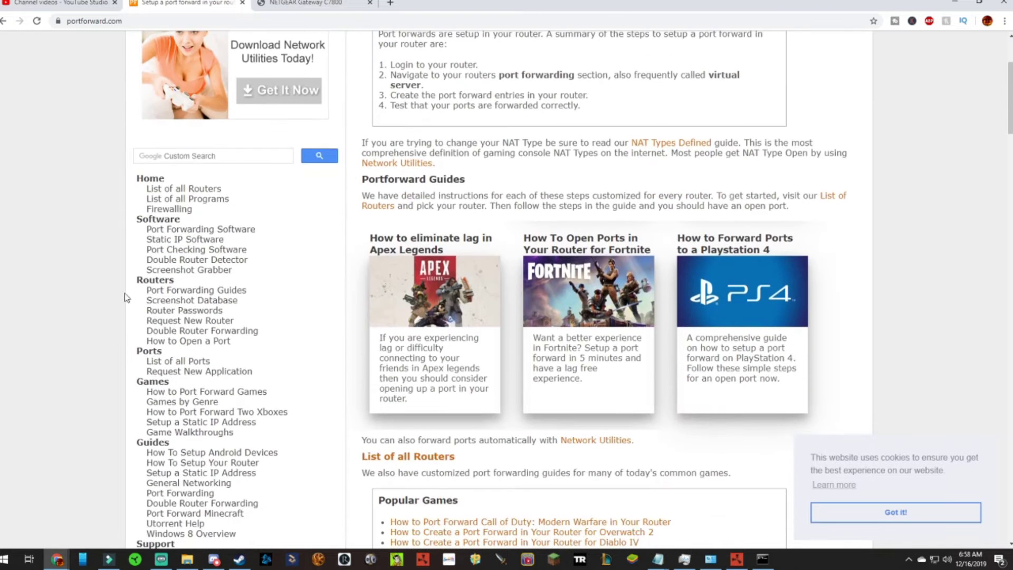
{"action": "left_click", "coordinate": [199, 291]}
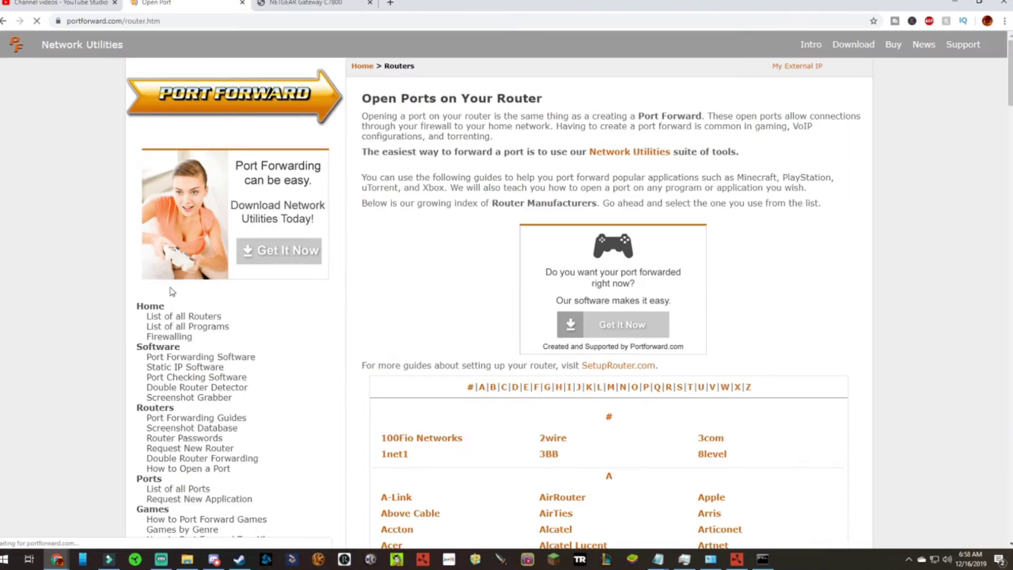
{"action": "scroll", "coordinate": [843, 186], "scroll_direction": "down", "scroll_amount": 2}
{"action": "scroll", "coordinate": [843, 185], "scroll_direction": "down", "scroll_amount": 3}
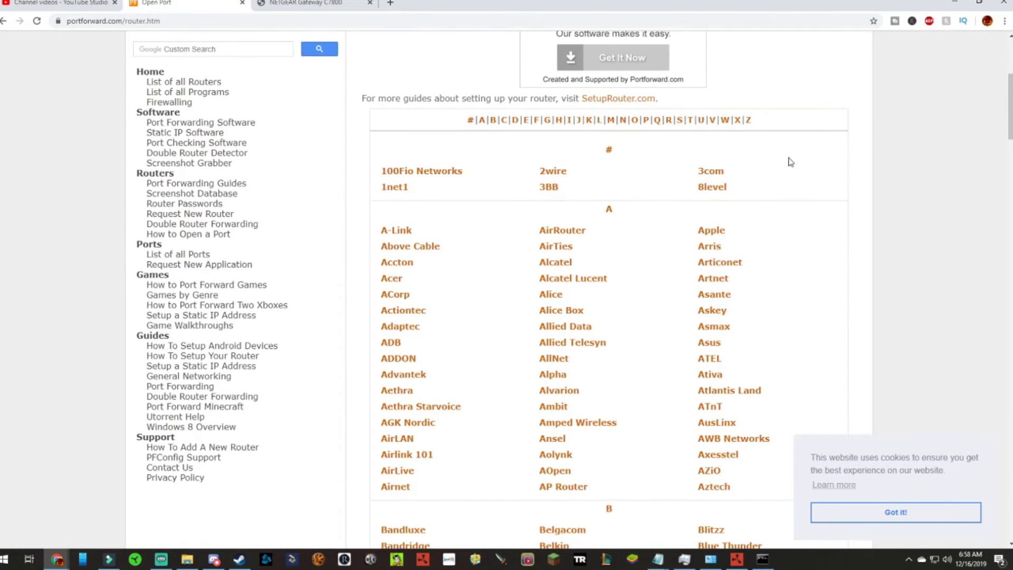
{"action": "scroll", "coordinate": [633, 199], "scroll_direction": "down", "scroll_amount": 17}
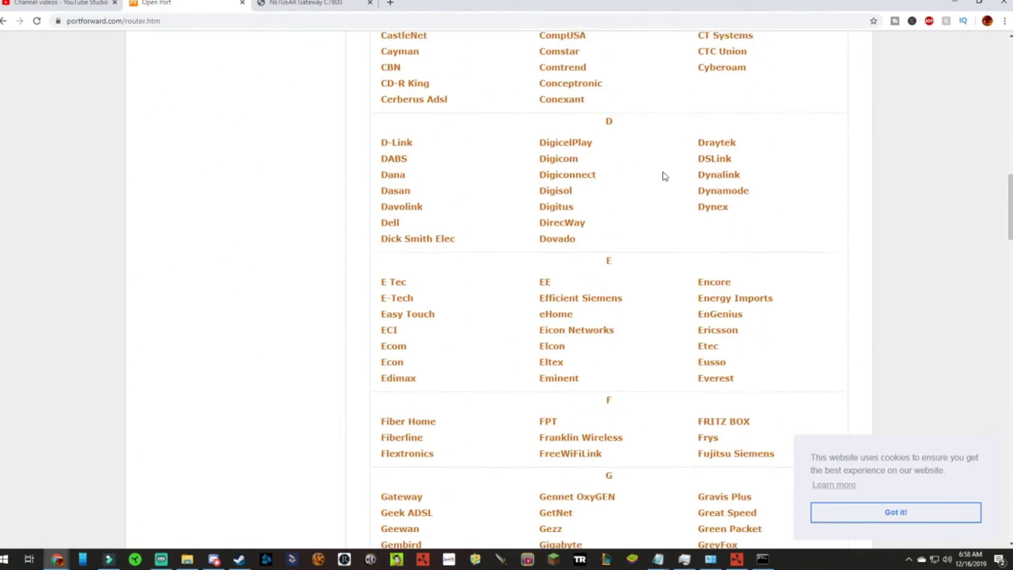
{"action": "scroll", "coordinate": [663, 172], "scroll_direction": "down", "scroll_amount": 12}
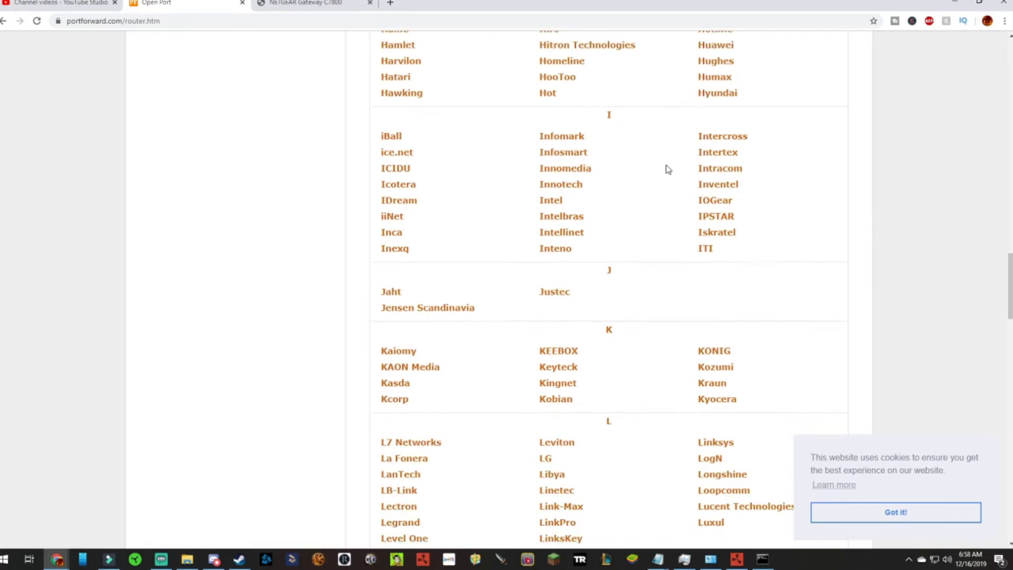
{"action": "scroll", "coordinate": [666, 169], "scroll_direction": "down", "scroll_amount": 8}
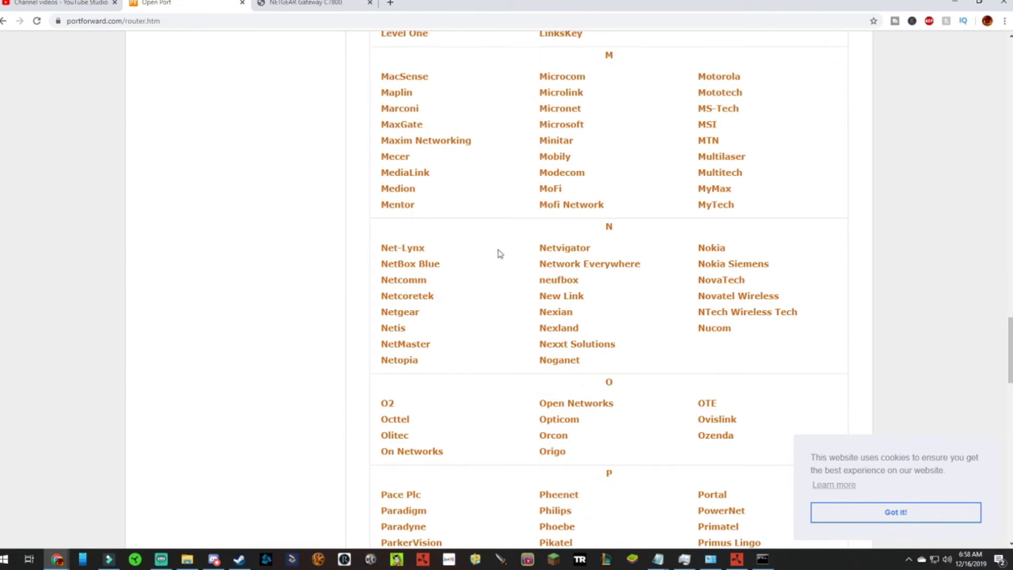
{"action": "left_click", "coordinate": [403, 314]}
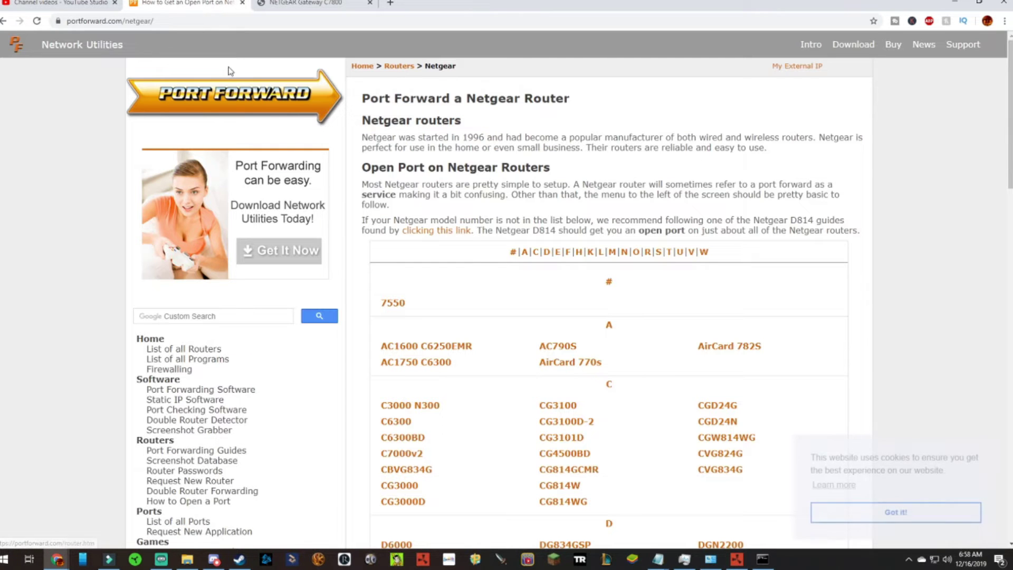
Scroll the Netgear list down to the N section showing the Nighthawk X4S R7800
{"action": "scroll", "coordinate": [357, 320], "scroll_direction": "down", "scroll_amount": 8}
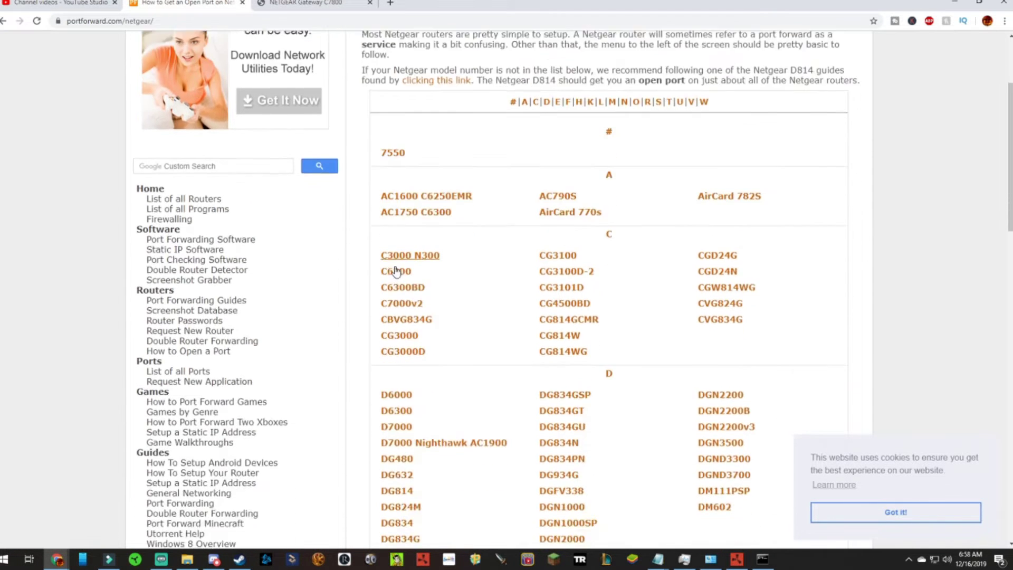
{"action": "scroll", "coordinate": [484, 238], "scroll_direction": "down", "scroll_amount": 6}
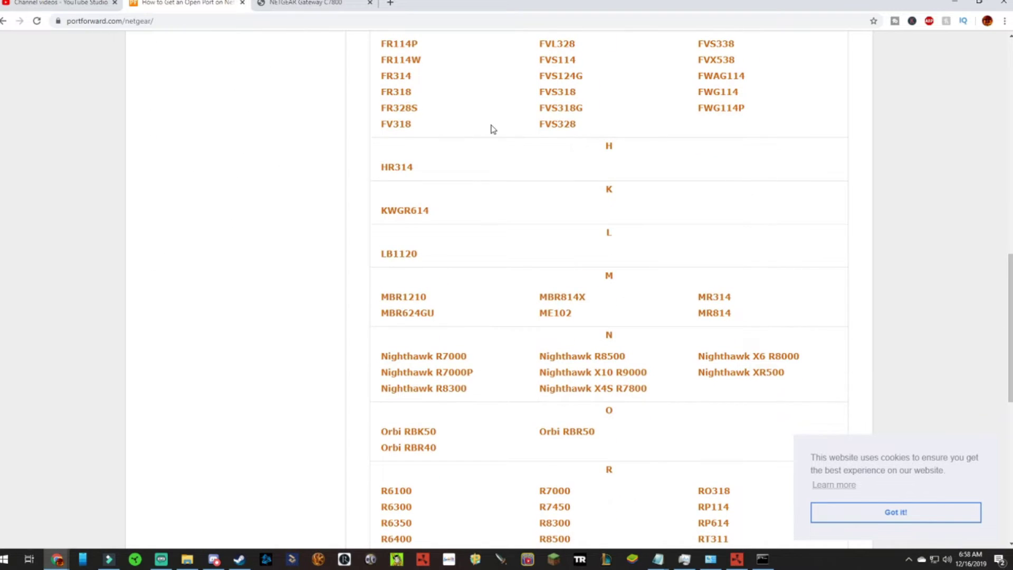
{"action": "scroll", "coordinate": [501, 132], "scroll_direction": "down", "scroll_amount": 1}
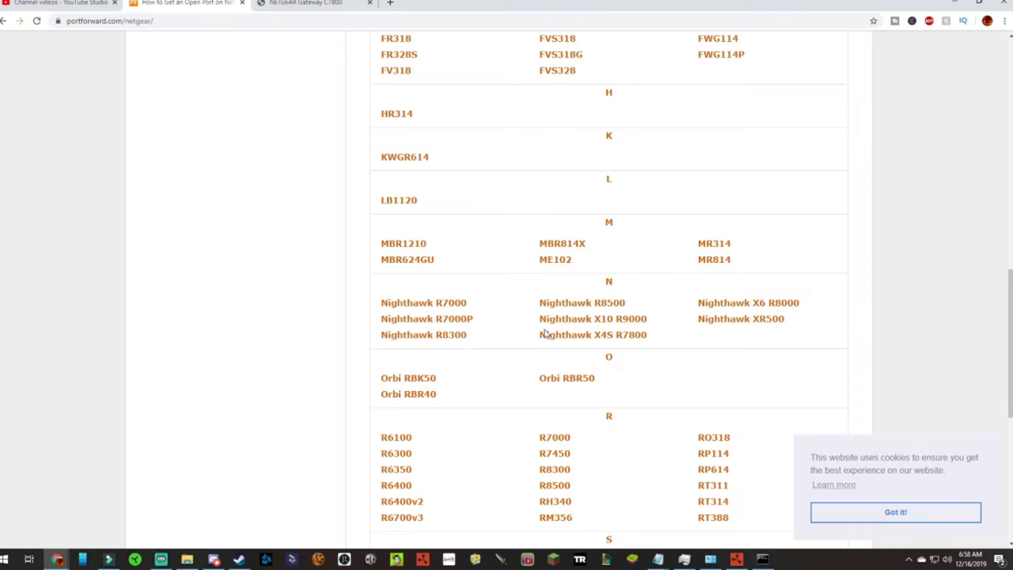
Open the Nighthawk X4S R7800 guide and read down to Step 4's port forward instructions
{"action": "left_click", "coordinate": [579, 337]}
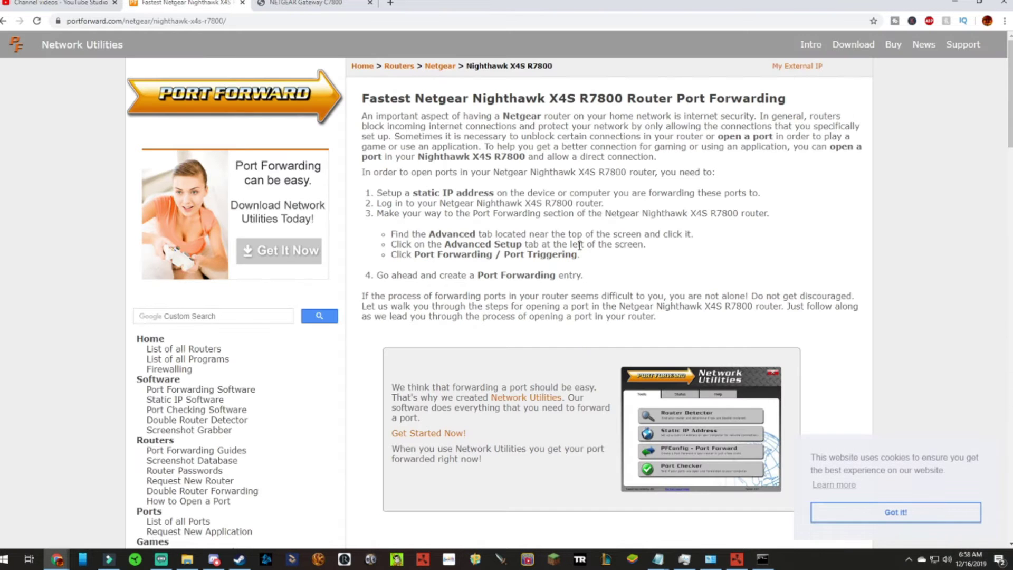
{"action": "scroll", "coordinate": [579, 245], "scroll_direction": "down", "scroll_amount": 9}
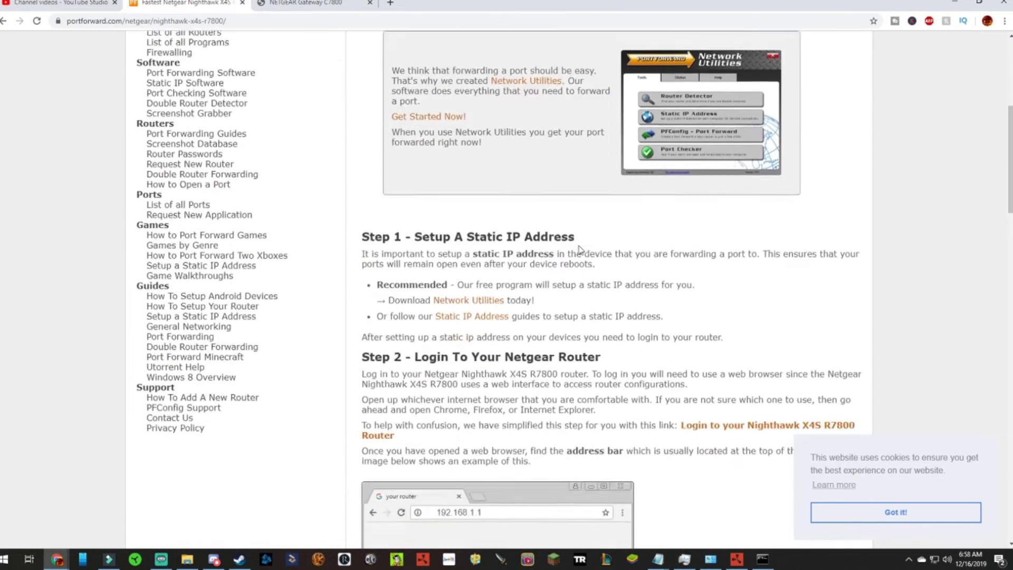
{"action": "scroll", "coordinate": [583, 207], "scroll_direction": "down", "scroll_amount": 8}
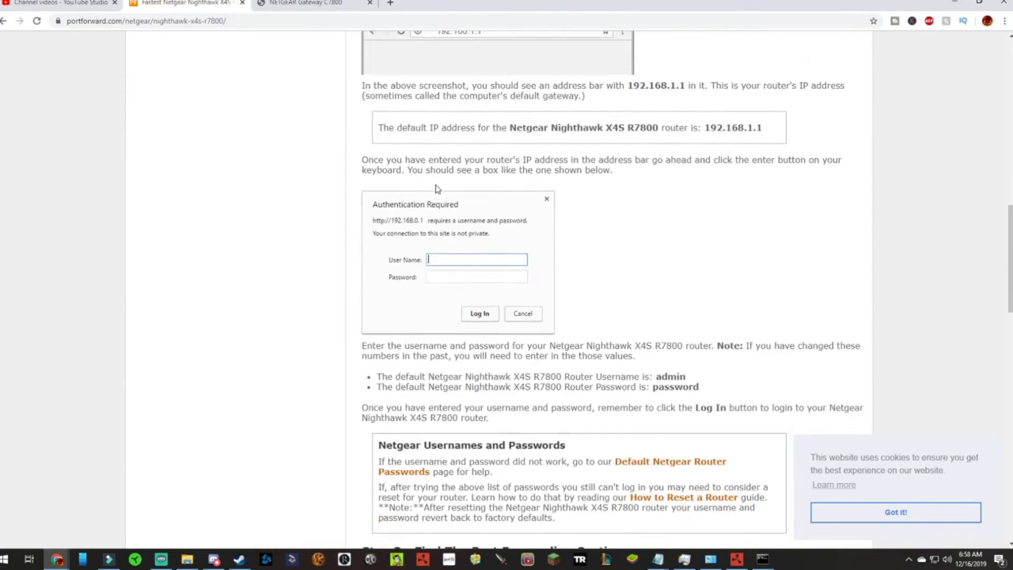
{"action": "scroll", "coordinate": [433, 190], "scroll_direction": "down", "scroll_amount": 8}
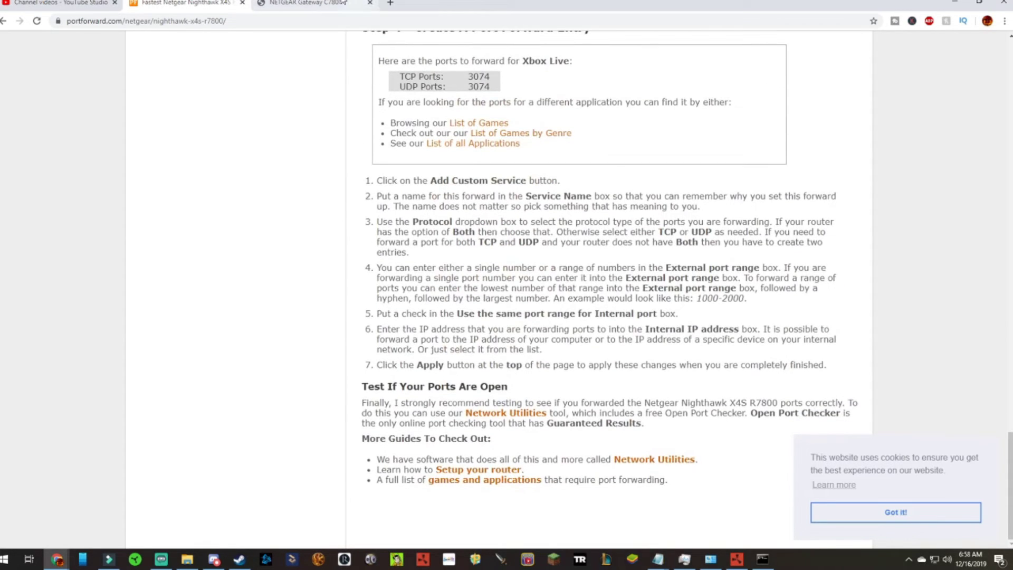
Switch to NETGEAR genie and choose Add Custom Service under Port Forwarding / Port Triggering
{"action": "left_click", "coordinate": [306, 3]}
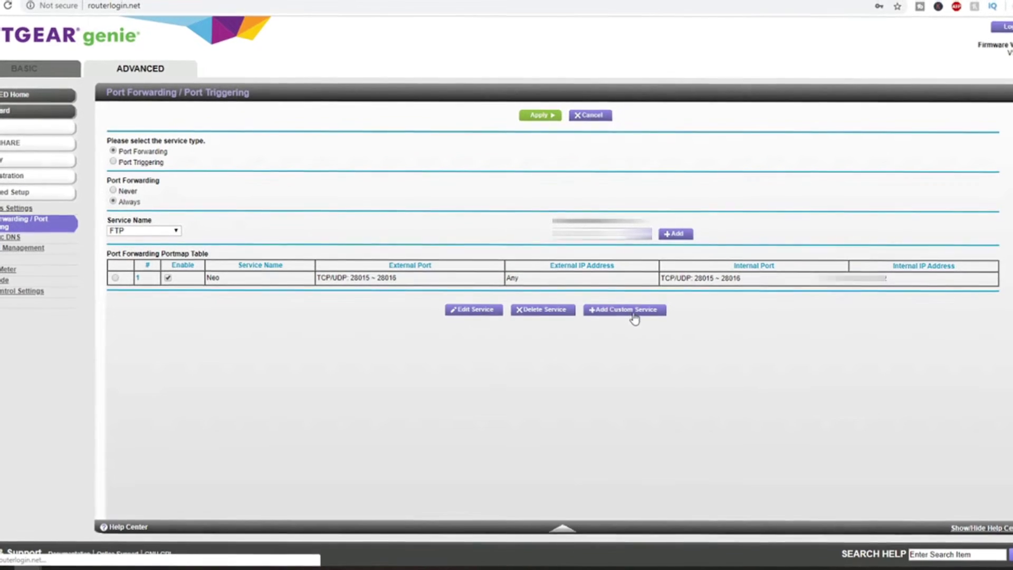
{"action": "left_click", "coordinate": [645, 313]}
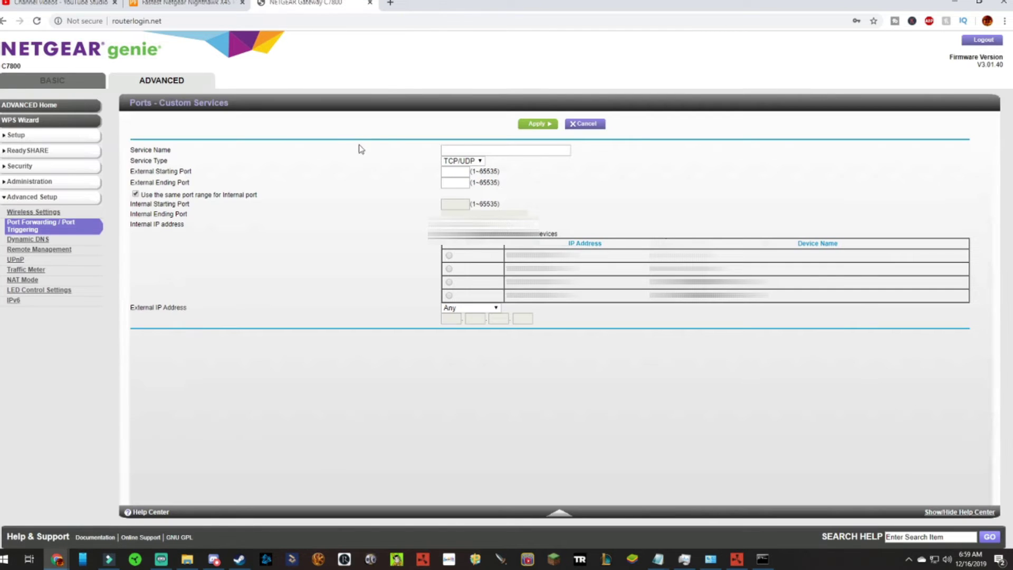
Name the custom service 'Neo' and keep TCP/UDP as its protocol
{"action": "left_click", "coordinate": [498, 148]}
{"action": "left_click", "coordinate": [476, 165]}
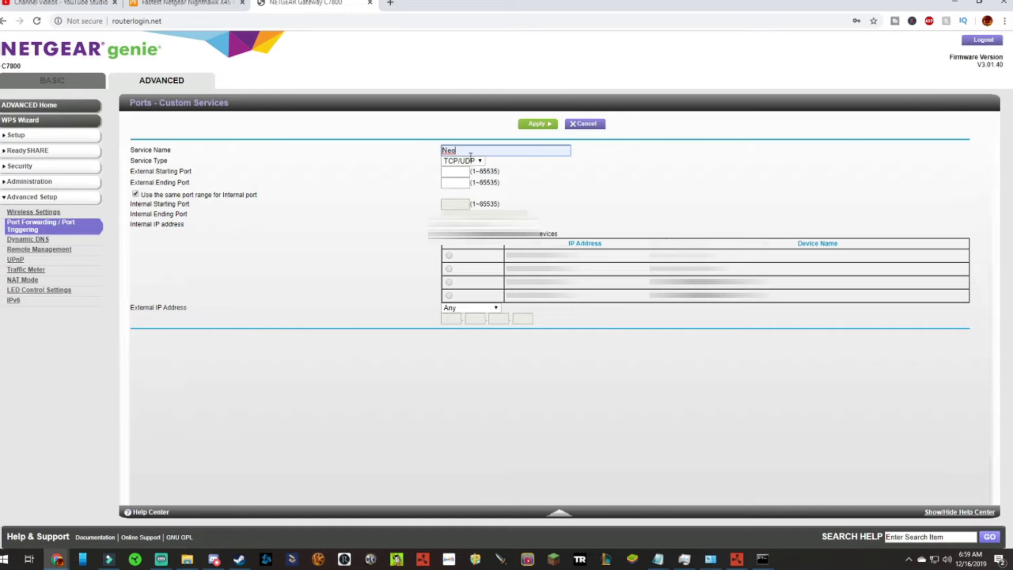
{"action": "left_click", "coordinate": [472, 160]}
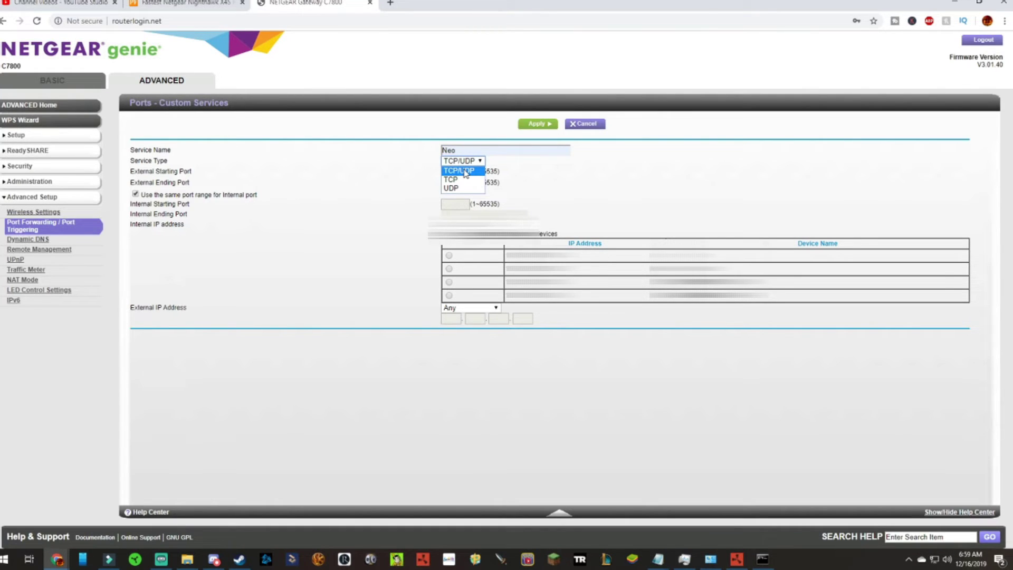
{"action": "left_click", "coordinate": [466, 171]}
{"action": "left_click", "coordinate": [462, 163]}
{"action": "left_click", "coordinate": [457, 171]}
Set external ports 28015 to 28016, with the internal range mirroring them
{"action": "left_click", "coordinate": [446, 172]}
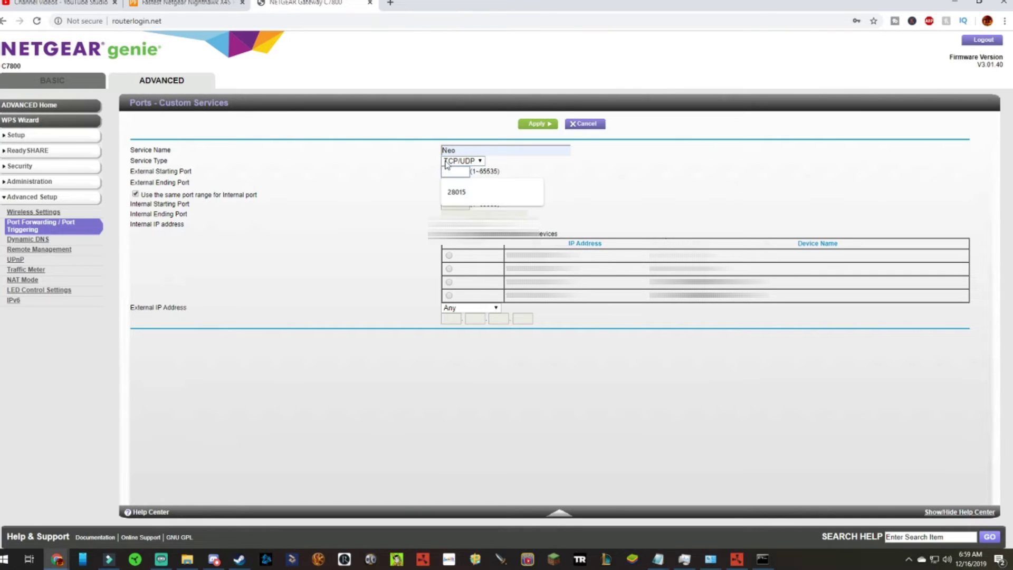
{"action": "left_click", "coordinate": [463, 196]}
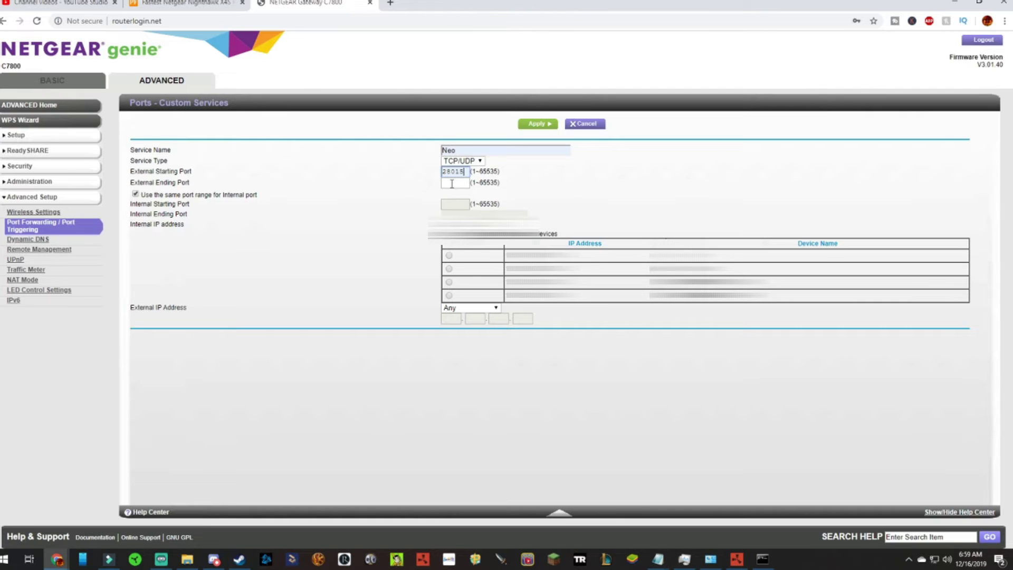
{"action": "left_click", "coordinate": [452, 183]}
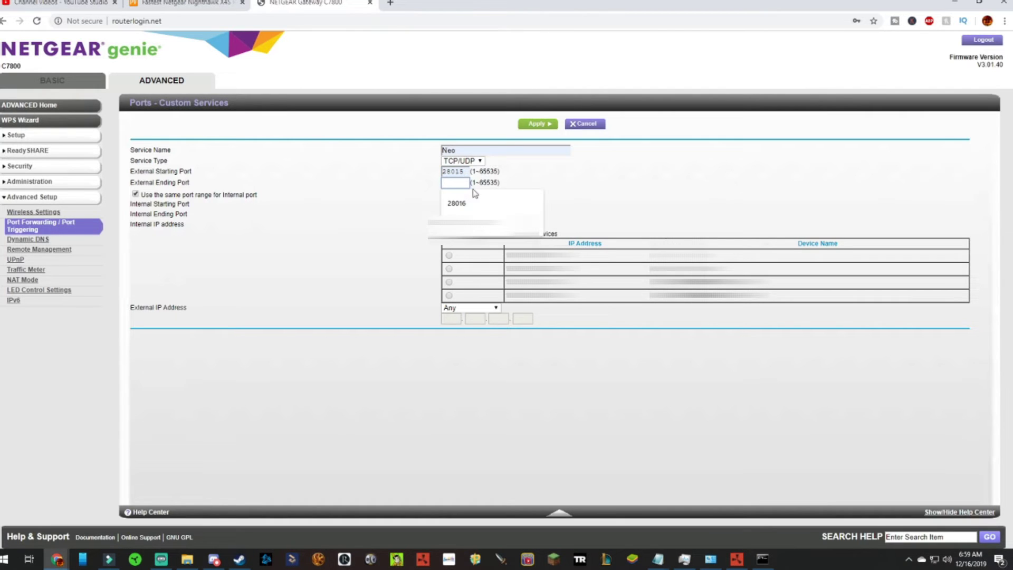
{"action": "key", "text": "Down"}
{"action": "key", "text": "Return"}
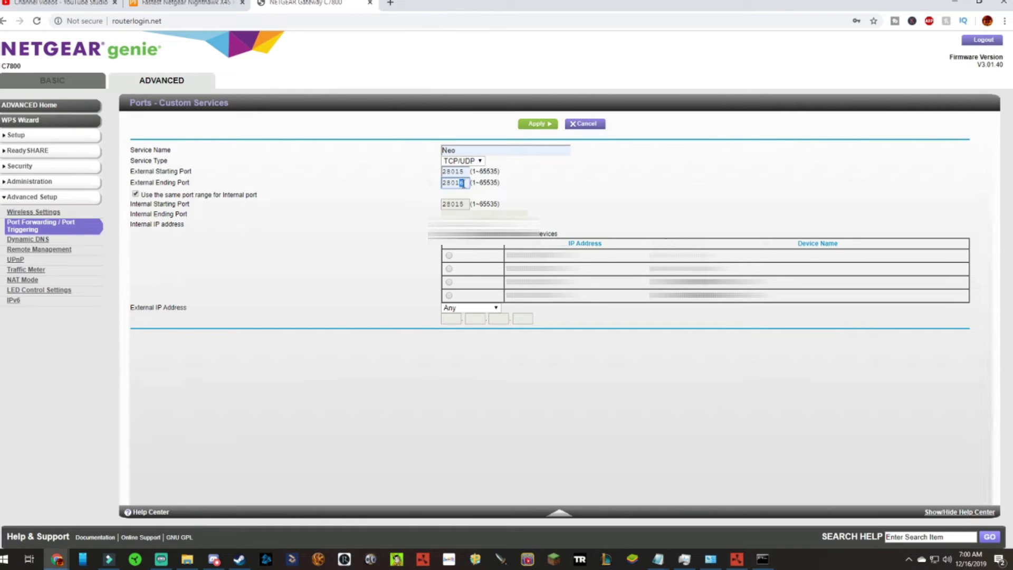
{"action": "left_click", "coordinate": [498, 182]}
{"action": "left_click", "coordinate": [4, 559]}
{"action": "type", "text": "control"}
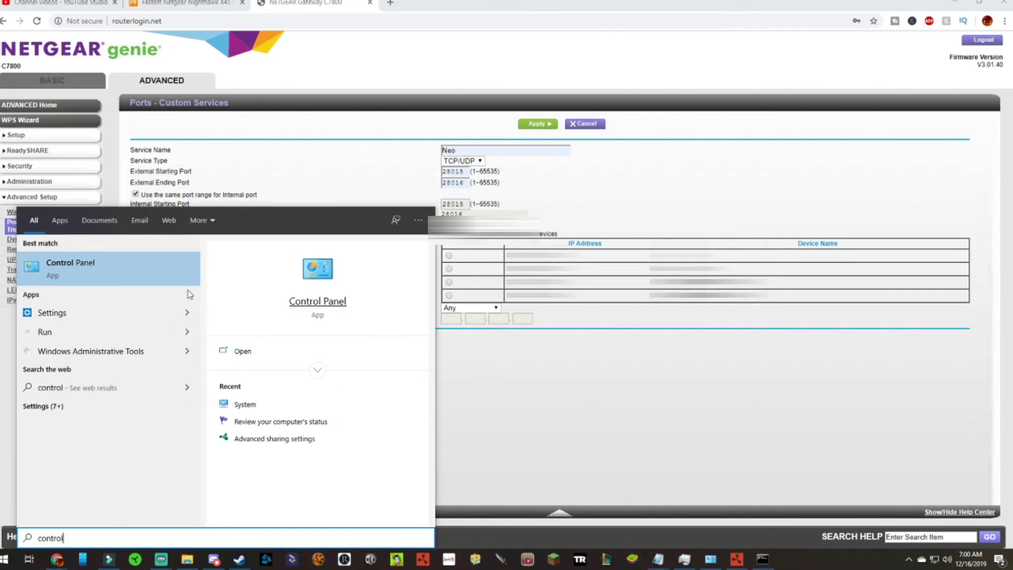
{"action": "left_click", "coordinate": [119, 261]}
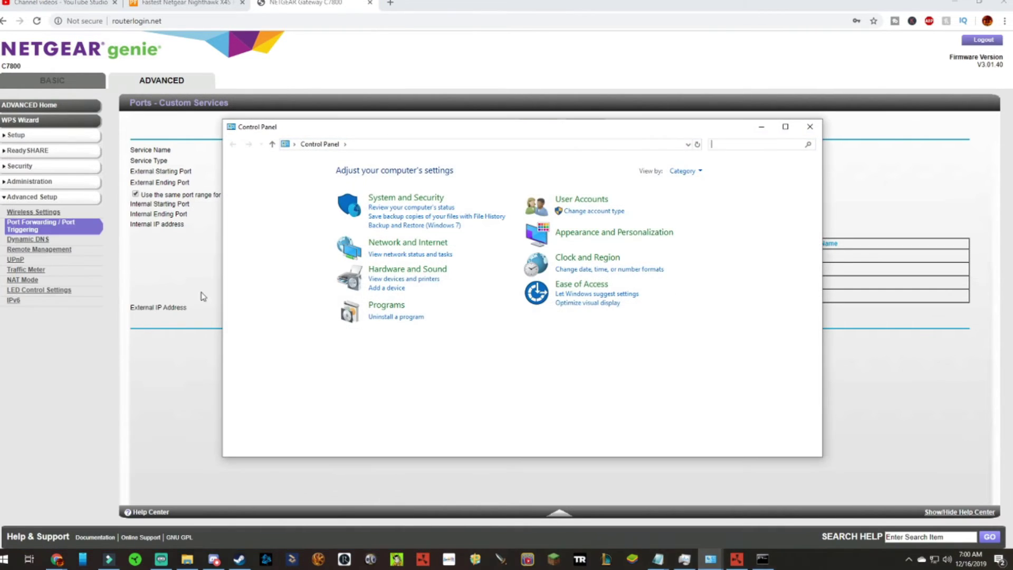
{"action": "left_click", "coordinate": [389, 200]}
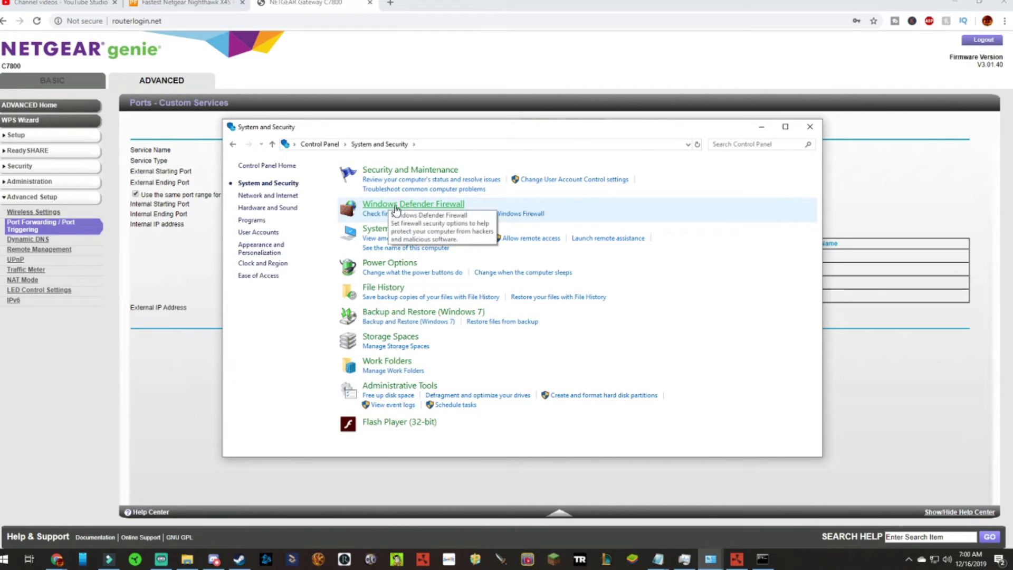
{"action": "left_click", "coordinate": [375, 229]}
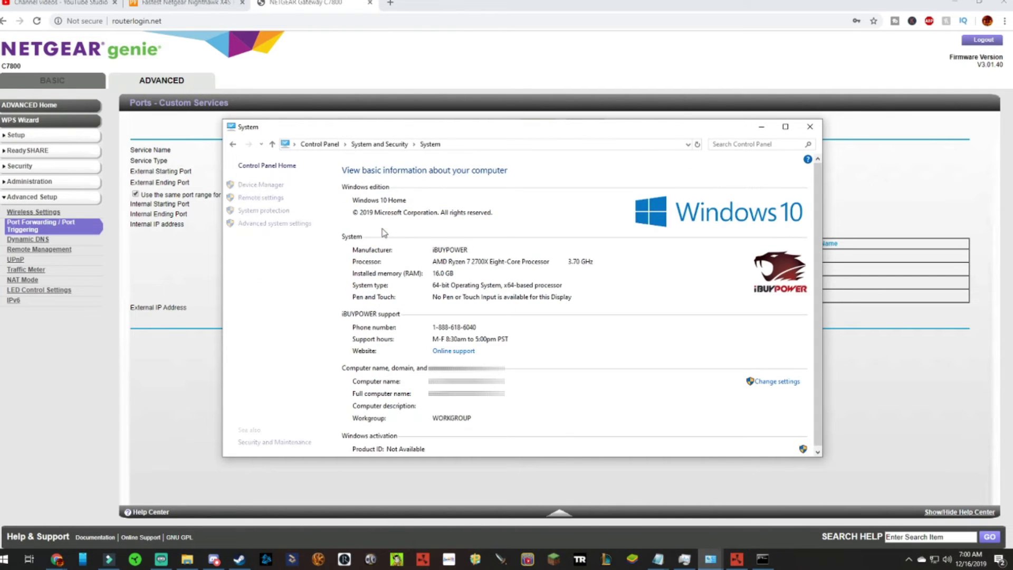
{"action": "scroll", "coordinate": [391, 311], "scroll_direction": "down", "scroll_amount": 1}
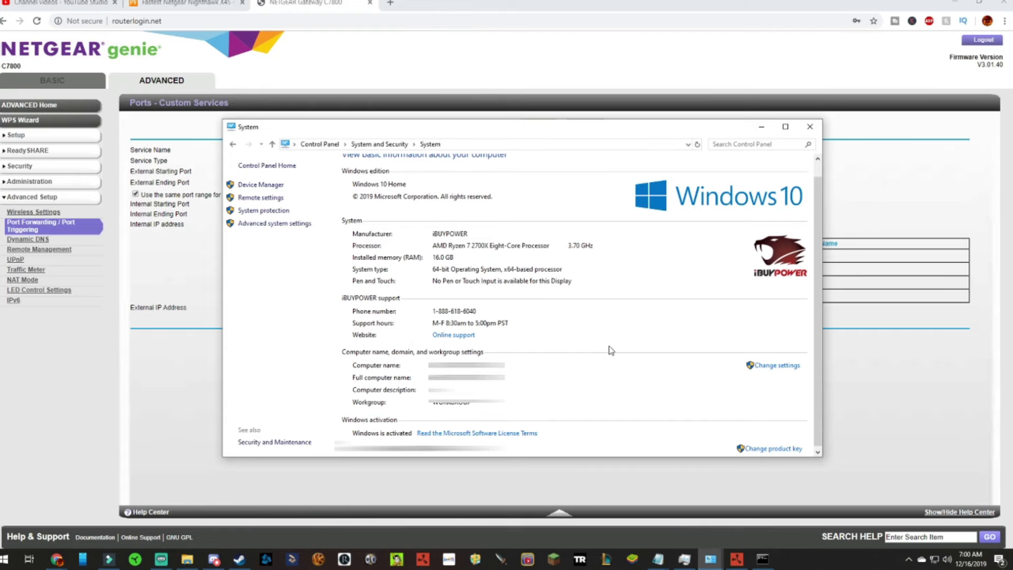
{"action": "left_click", "coordinate": [810, 127]}
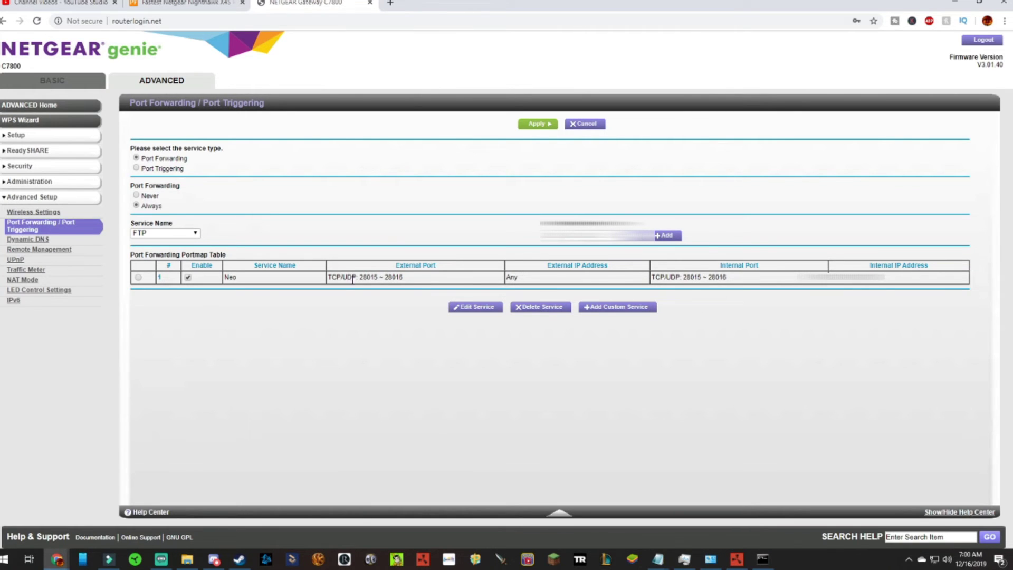
Open the C:\Server folder and edit the Run_DS batch file in Notepad
{"action": "left_click", "coordinate": [188, 561]}
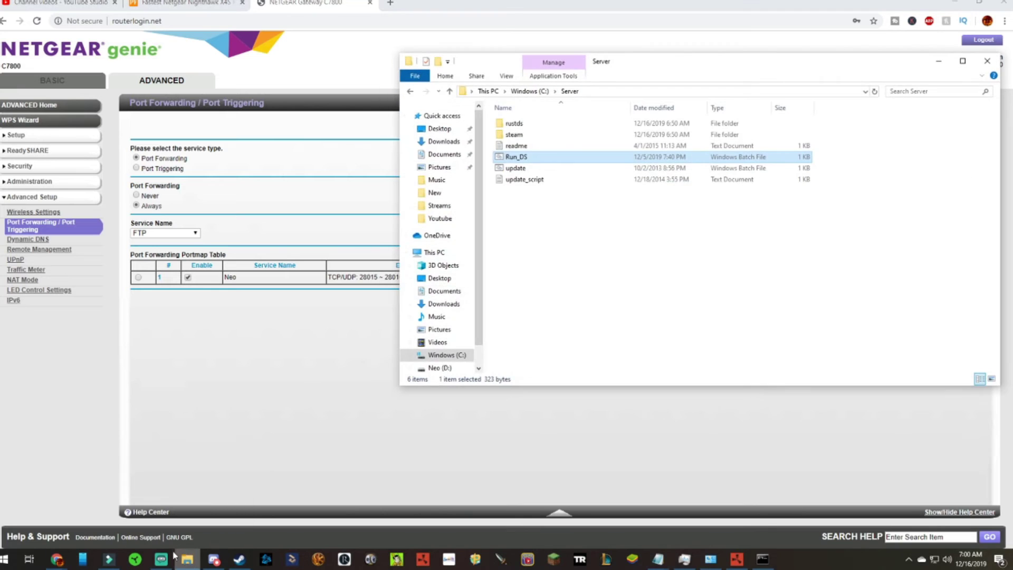
{"action": "left_click", "coordinate": [530, 91]}
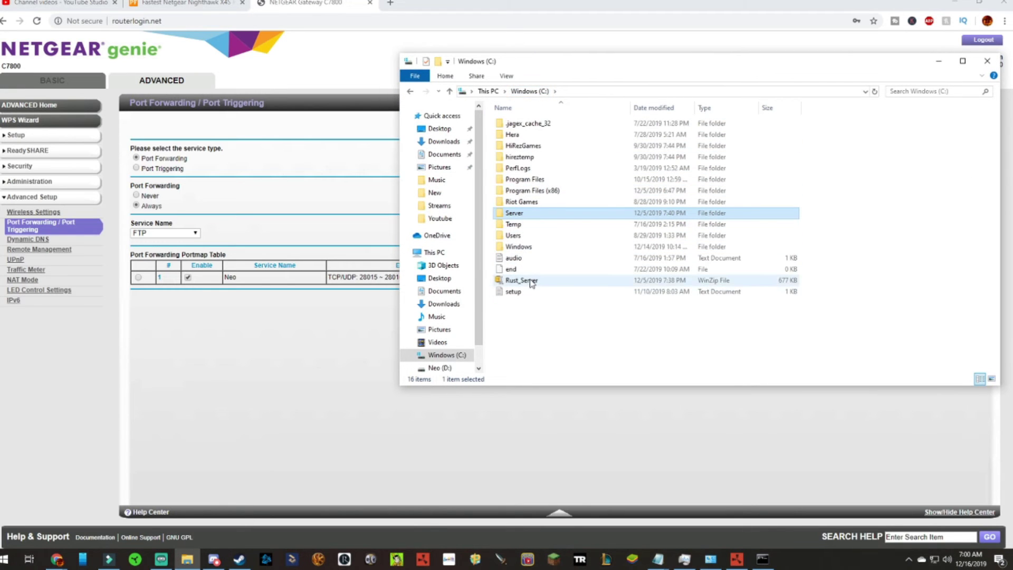
{"action": "double_click", "coordinate": [518, 214]}
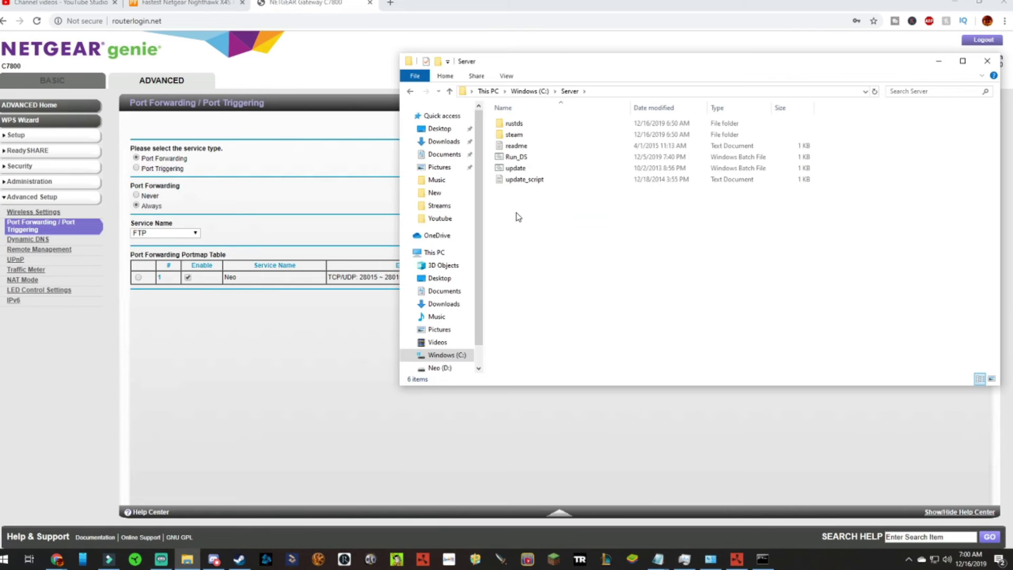
{"action": "right_click", "coordinate": [519, 160]}
{"action": "left_click", "coordinate": [536, 176]}
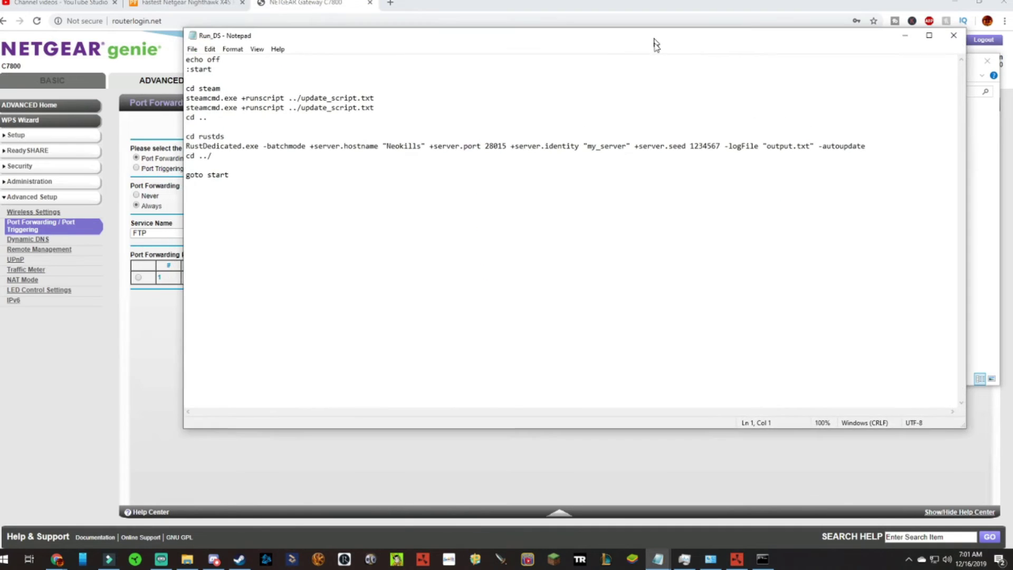
Review Run_DS's server.port 28015 line, then close Notepad
{"action": "left_click_drag", "start_coordinate": [656, 40], "coordinate": [649, 73]}
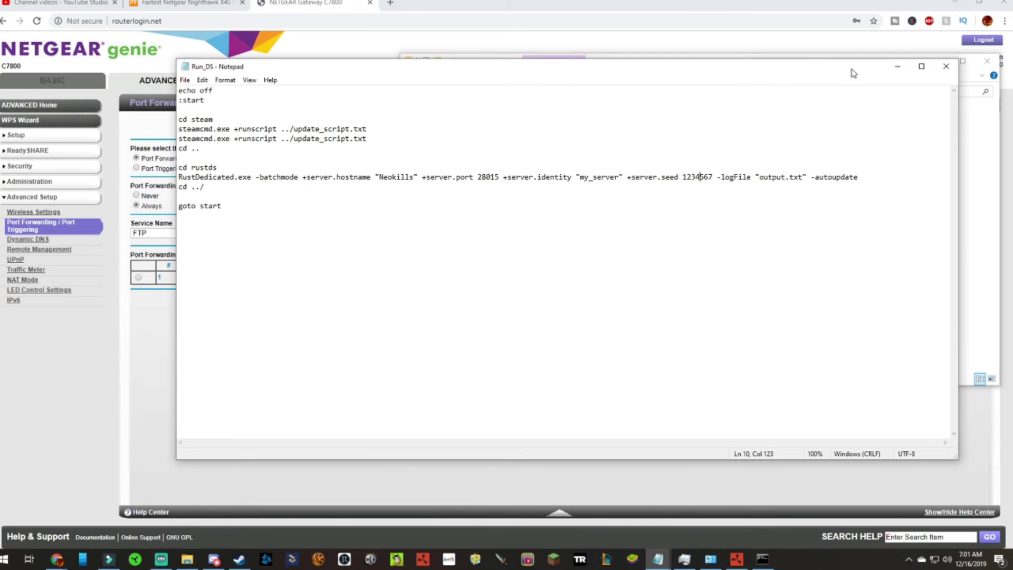
{"action": "left_click", "coordinate": [940, 72]}
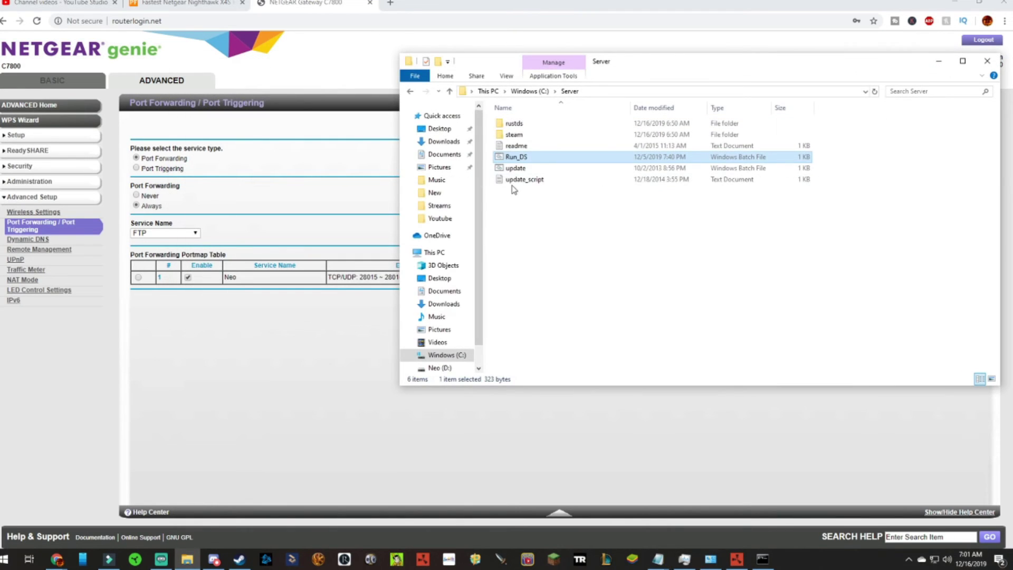
Check the cmd.exe console for 'Server startup complete', then switch to Rust's Neokills listing
{"action": "left_click", "coordinate": [761, 558]}
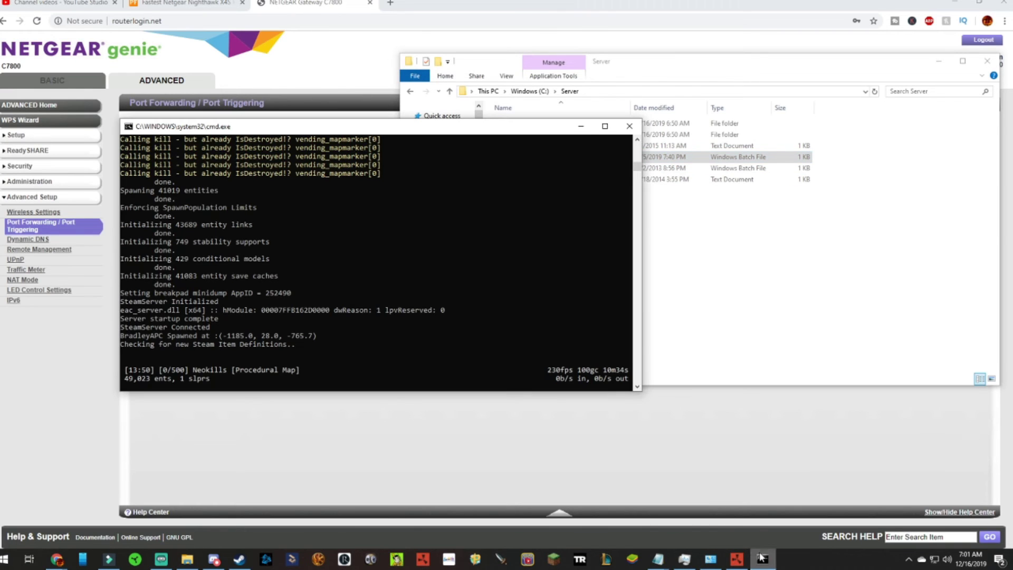
{"action": "scroll", "coordinate": [246, 254], "scroll_direction": "up", "scroll_amount": 1}
{"action": "scroll", "coordinate": [239, 274], "scroll_direction": "down", "scroll_amount": 4}
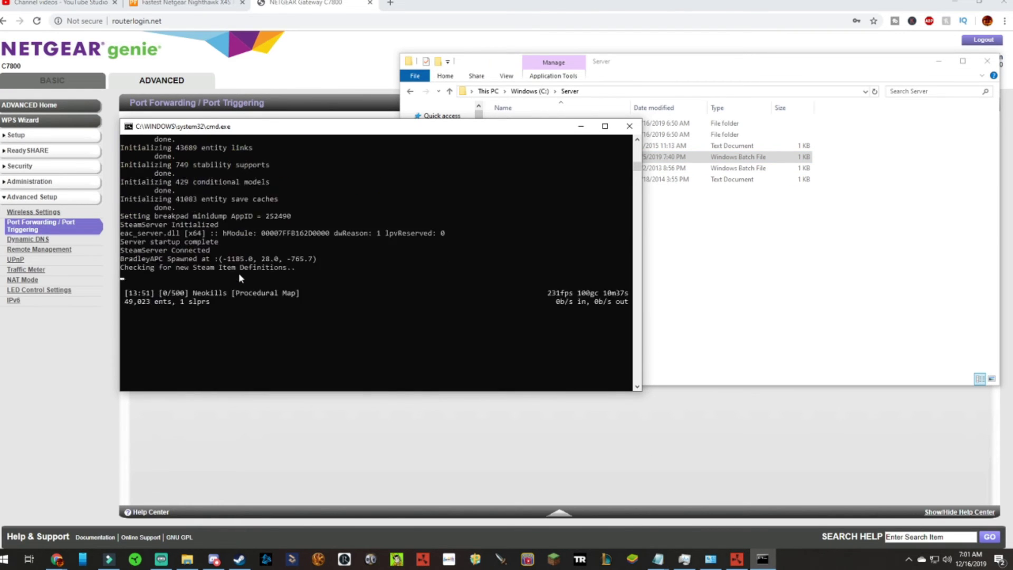
{"action": "scroll", "coordinate": [243, 245], "scroll_direction": "up", "scroll_amount": 2}
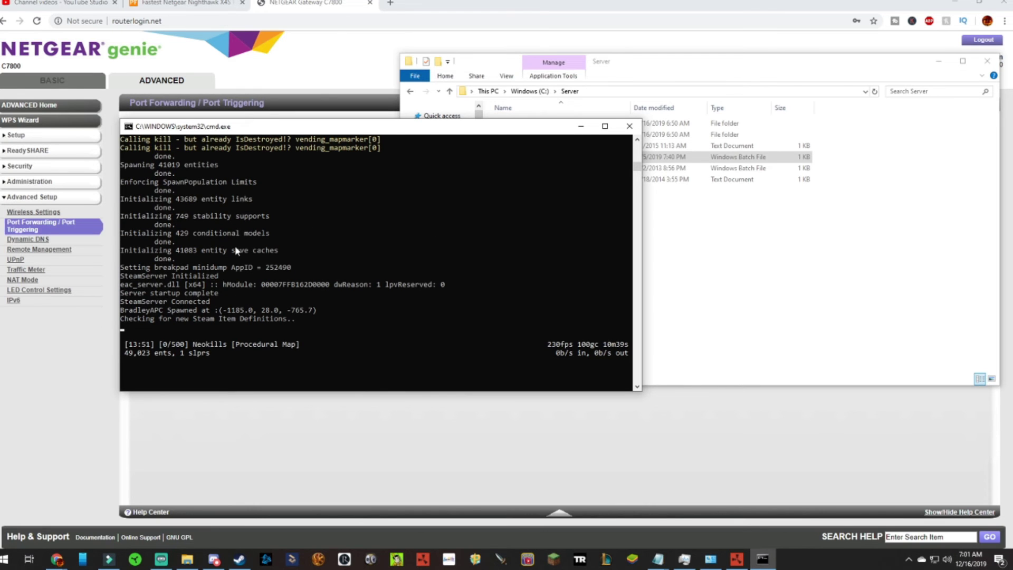
{"action": "left_click", "coordinate": [736, 561]}
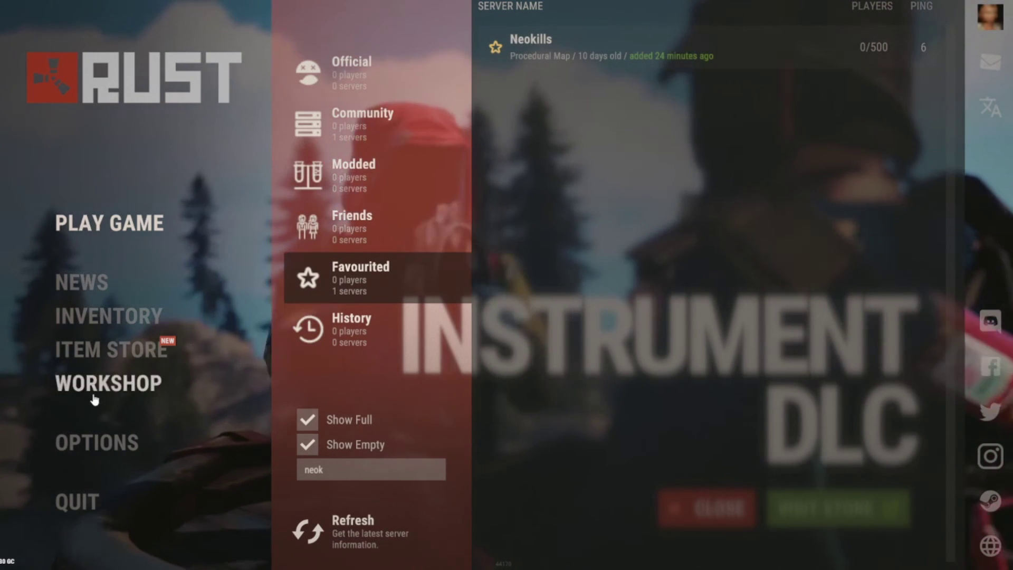
Bring the Neokills Command Prompt console back in front of Rust
{"action": "key", "text": "super"}
{"action": "key", "text": "alt+Tab"}
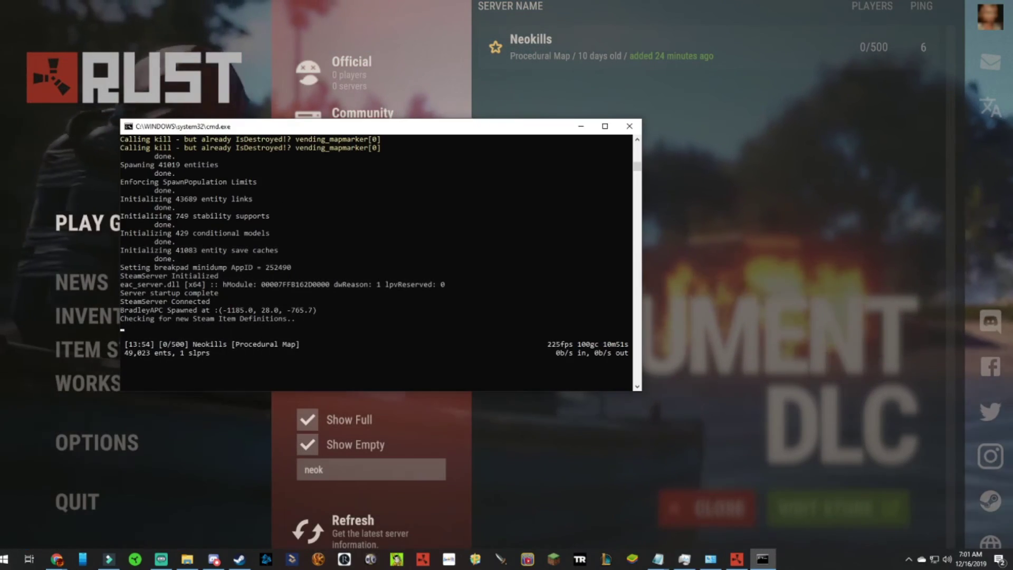